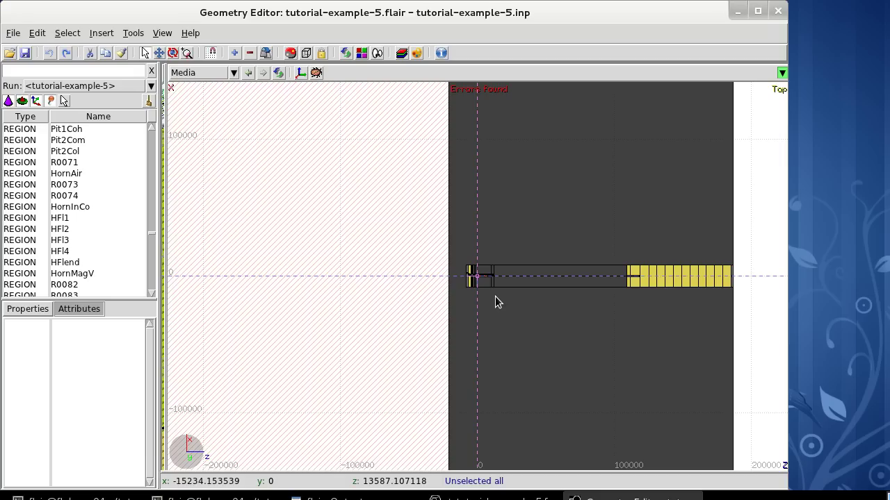
Zoom in closely on the horn tip's red error outline near the neck
scroll(495, 296, up, 5)
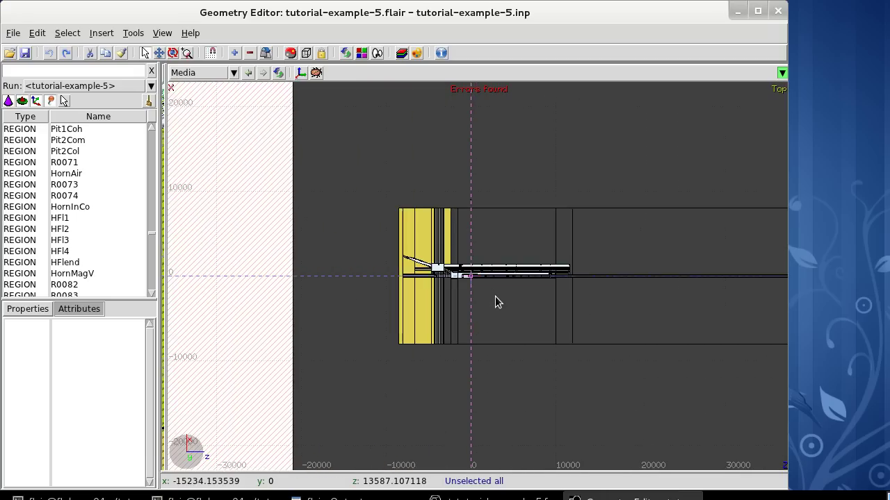
scroll(495, 296, up, 8)
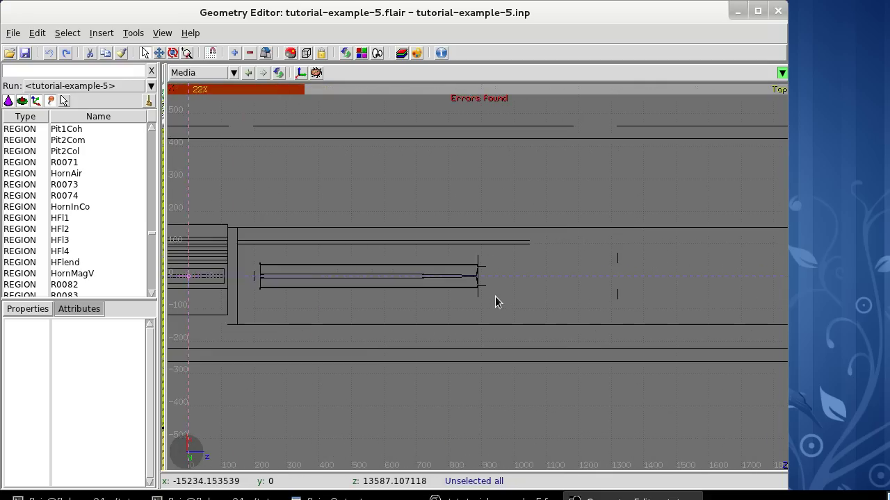
scroll(495, 296, up, 4)
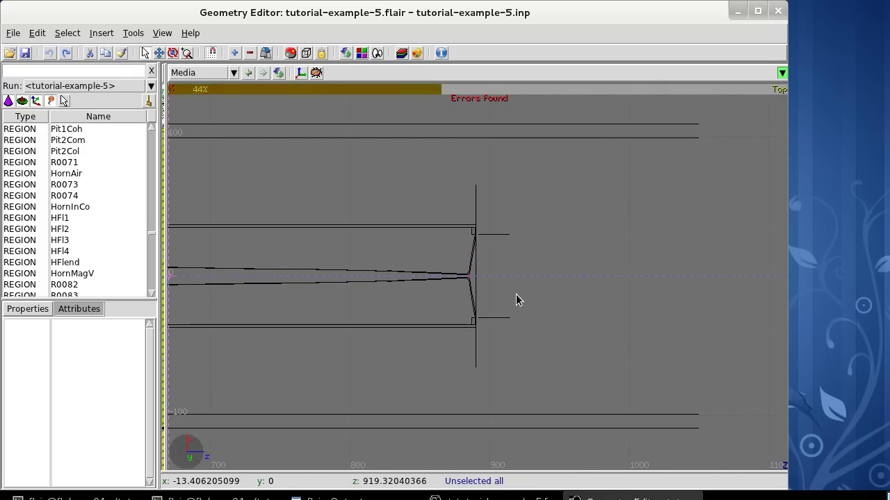
scroll(516, 295, up, 3)
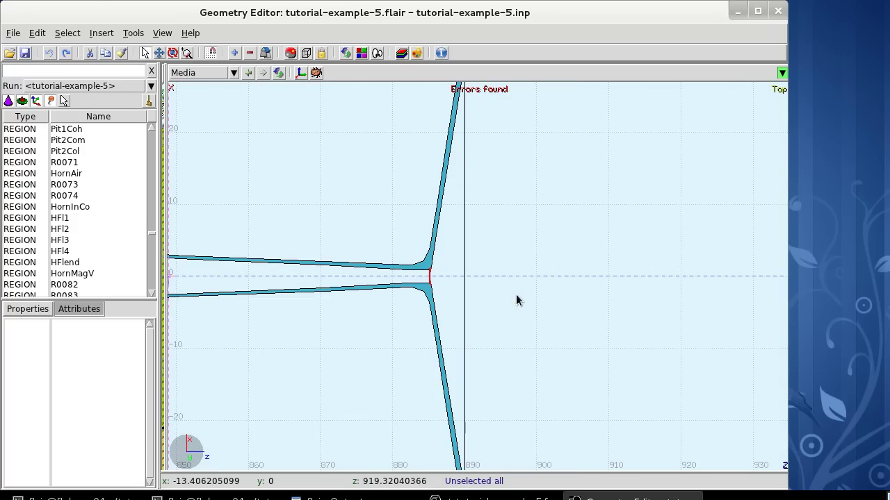
scroll(516, 295, up, 3)
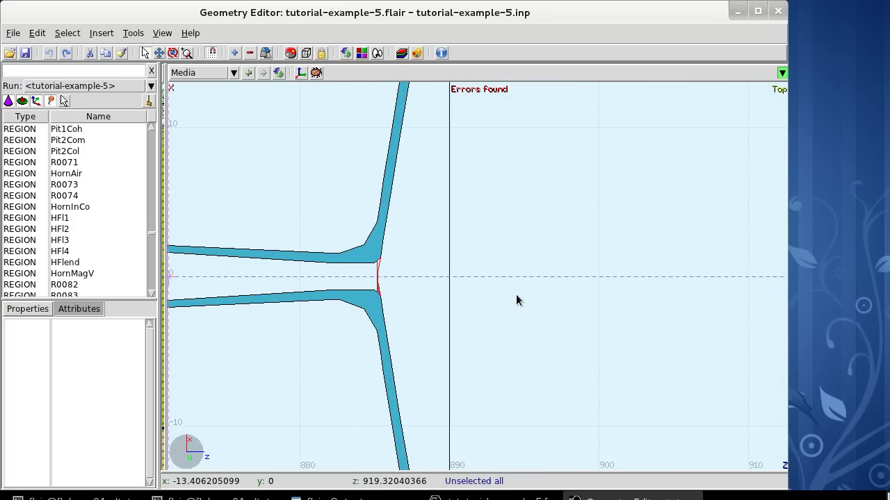
scroll(515, 300, up, 1)
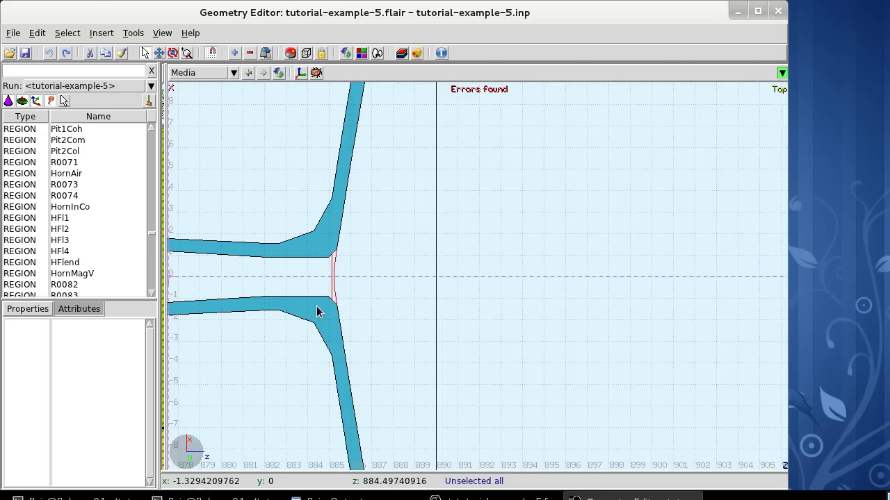
Open the geometry errors list, move it to the lower right, and jump to error 1
click(314, 73)
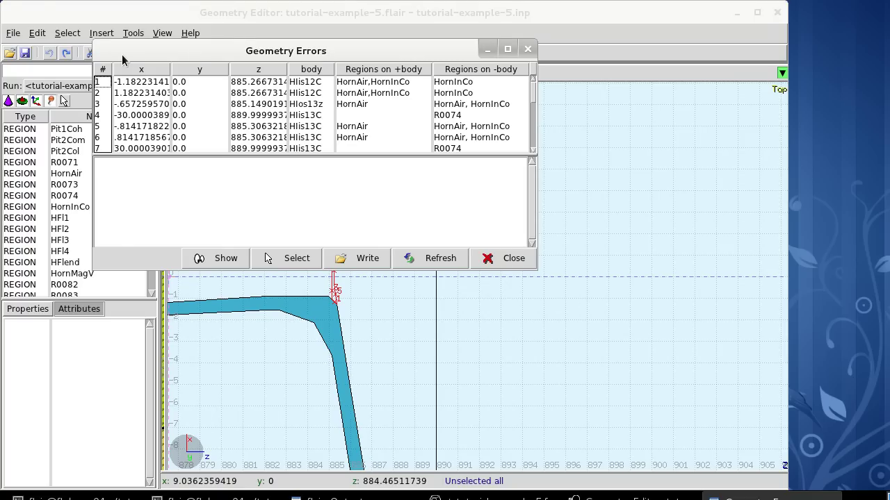
drag(122, 55, 460, 143)
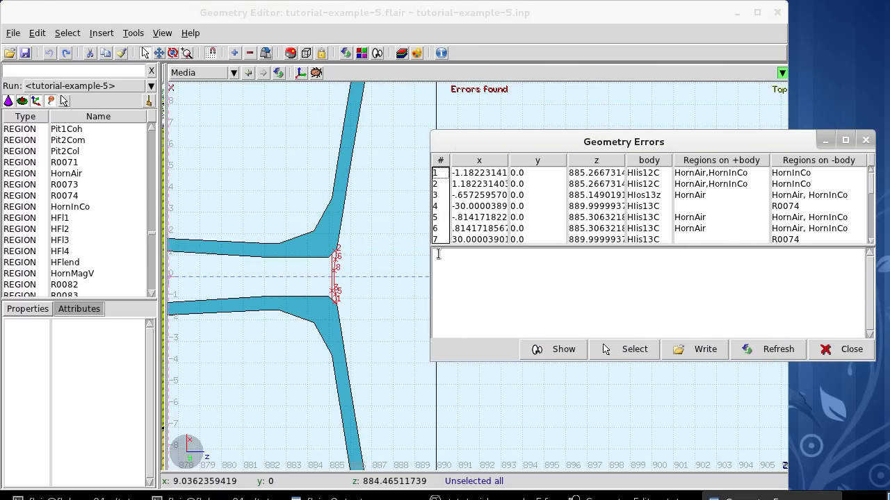
click(437, 178)
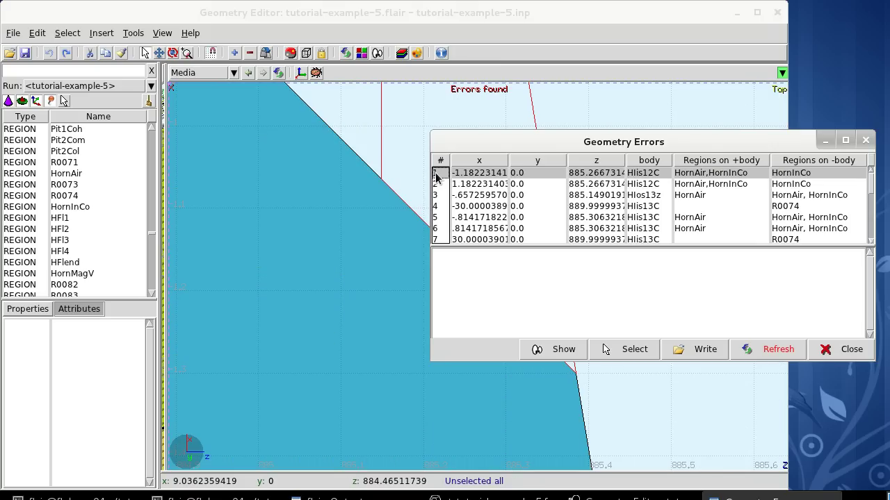
Close the geometry errors list and zoom out around the horn tip
click(849, 349)
scroll(444, 177, down, 3)
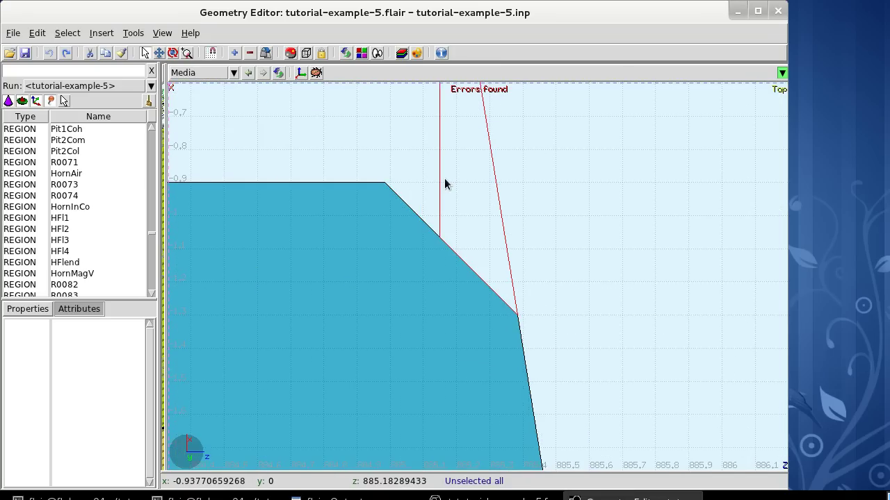
scroll(444, 178, down, 1)
scroll(444, 178, down, 2)
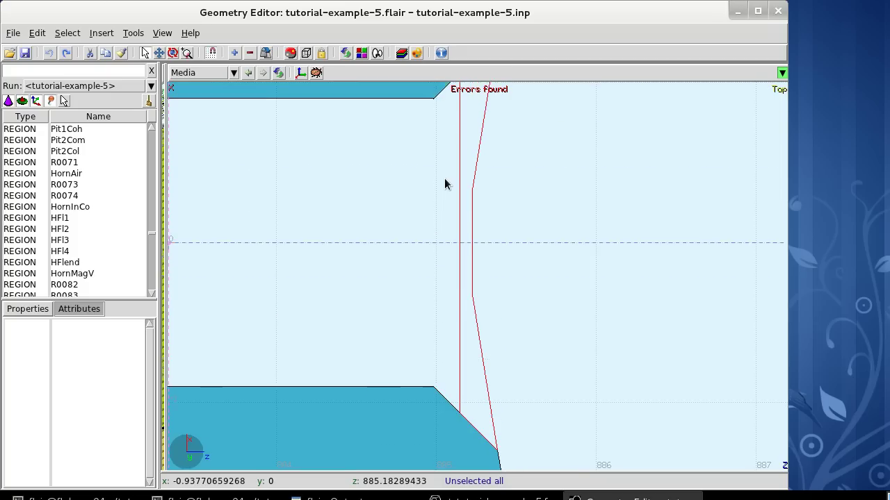
scroll(444, 178, down, 3)
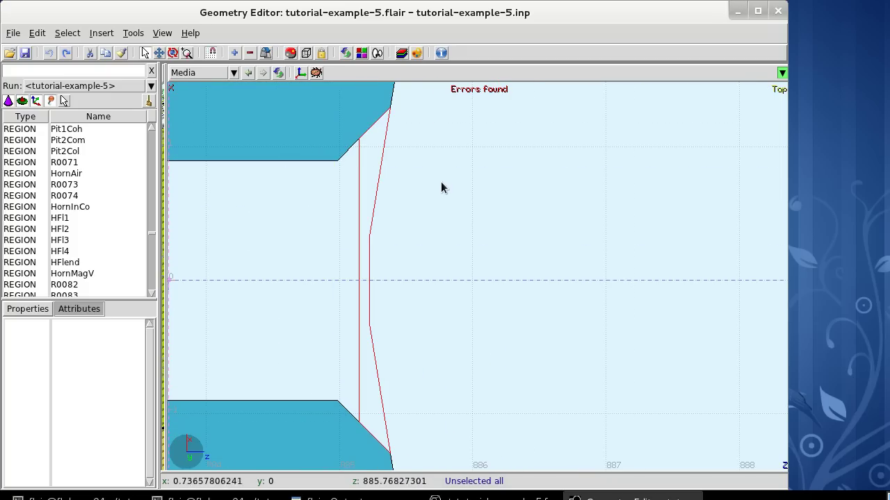
scroll(442, 183, down, 1)
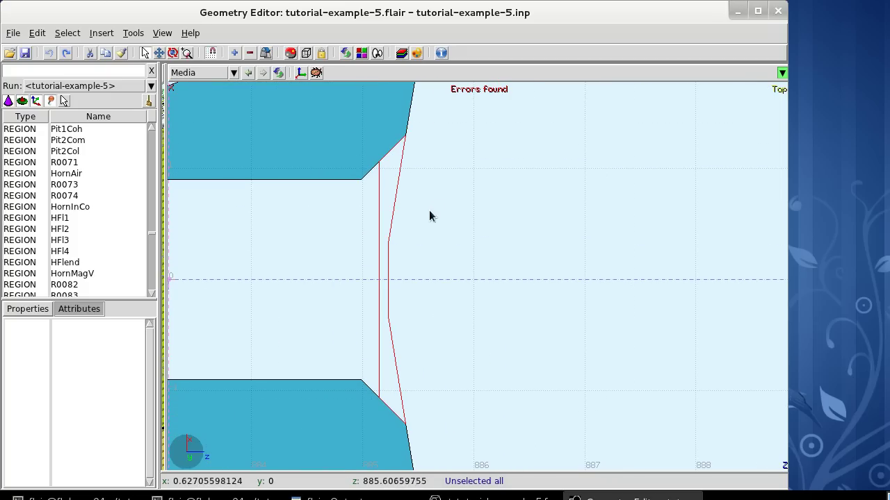
Select HornInCo, then HornAir, pinpointing HornAir's zone15 over the gap near z = 885
click(388, 203)
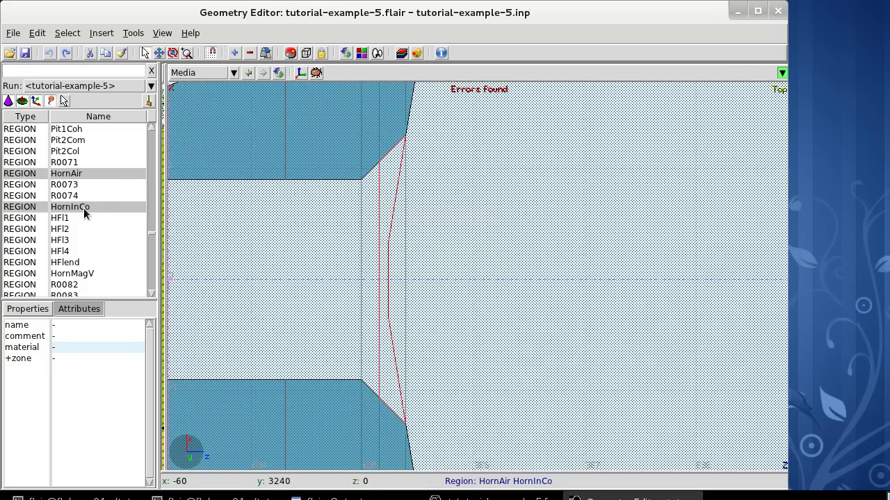
click(395, 128)
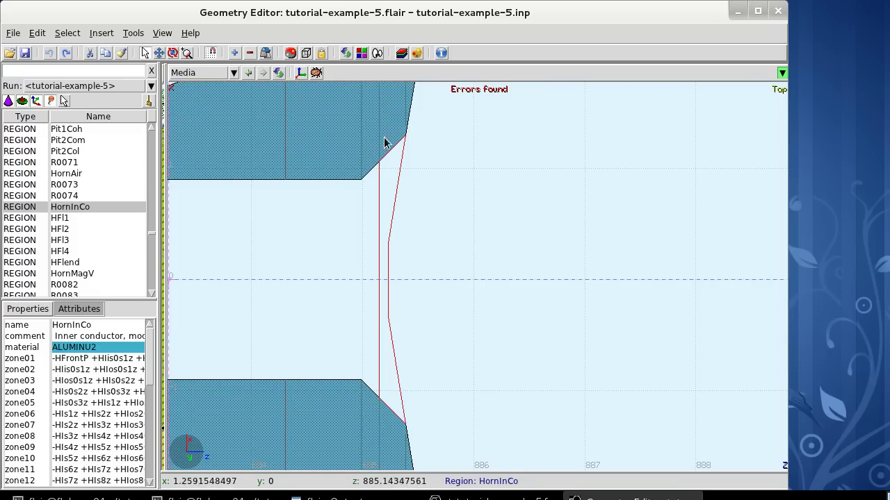
click(422, 204)
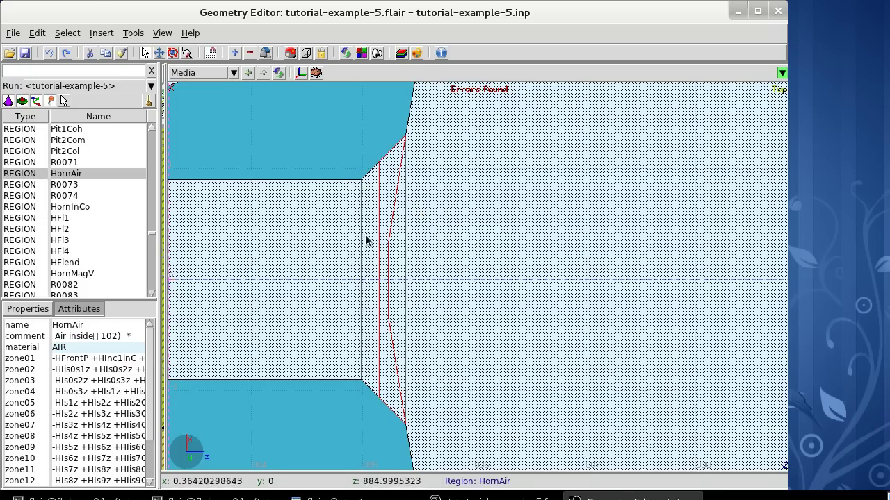
click(389, 166)
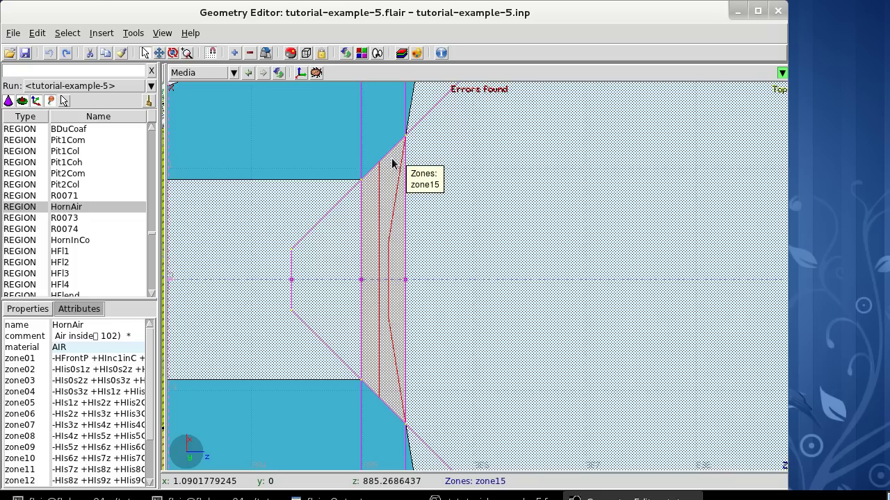
Clear the zone15 selection and select the HornInCo region instead
click(392, 165)
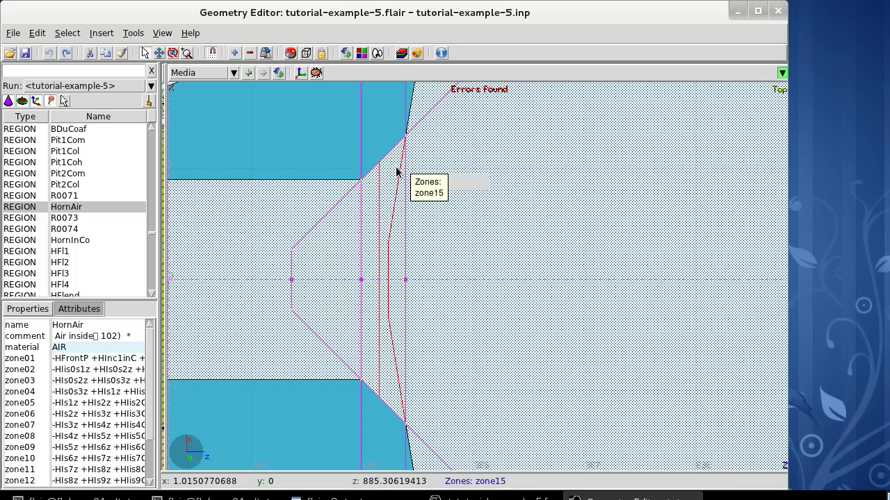
click(393, 167)
click(394, 162)
click(397, 139)
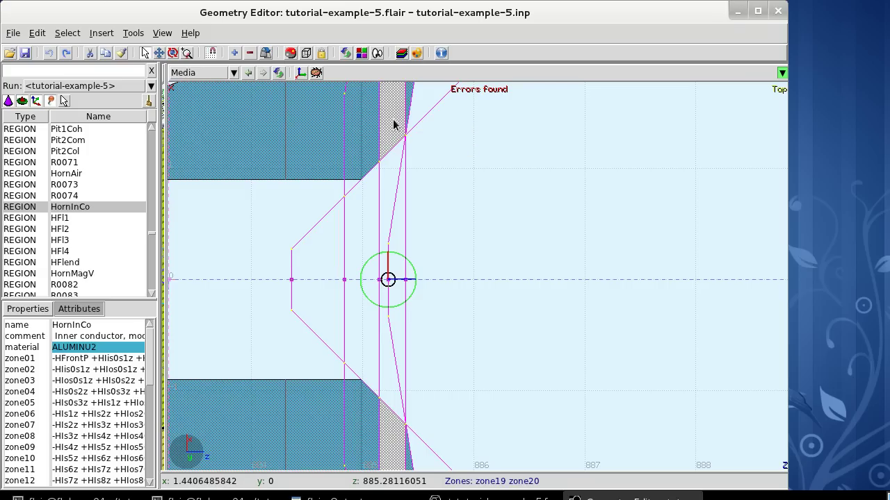
Highlight HornInCo's zone19, then zone20, bounded by body HIis12z at the gap
scroll(394, 124, down, 1)
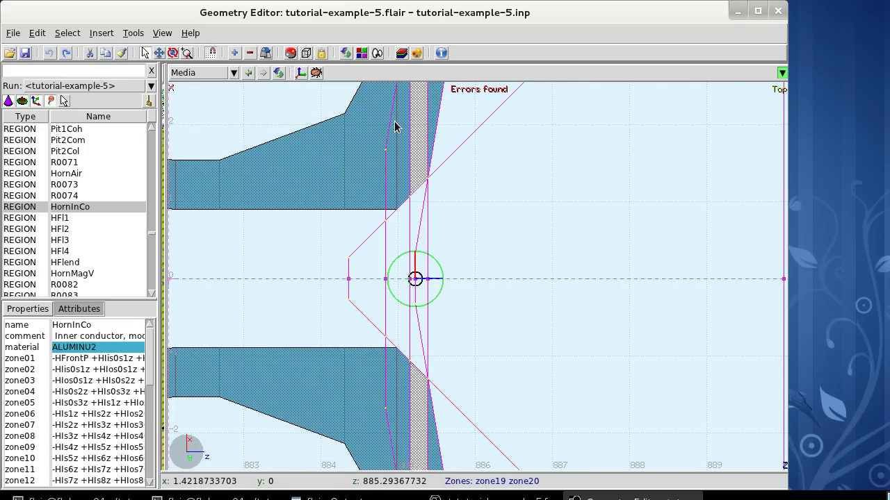
scroll(394, 124, down, 2)
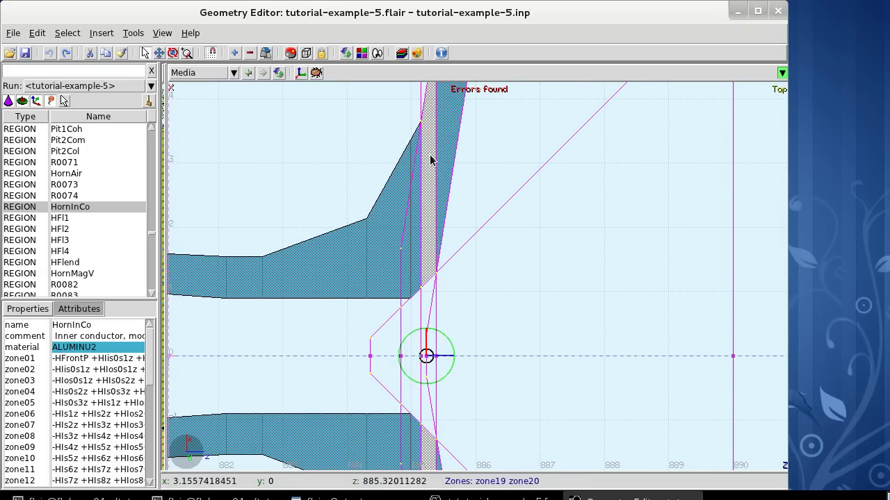
scroll(150, 345, down, 3)
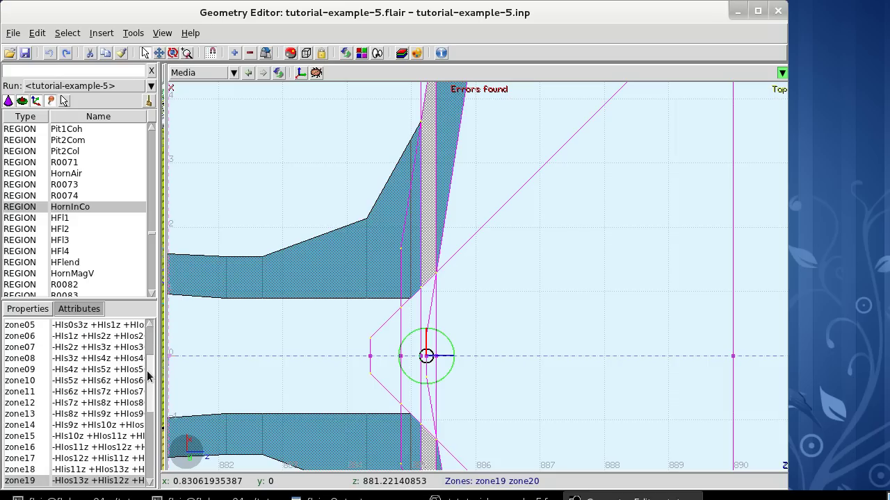
scroll(84, 402, down, 1)
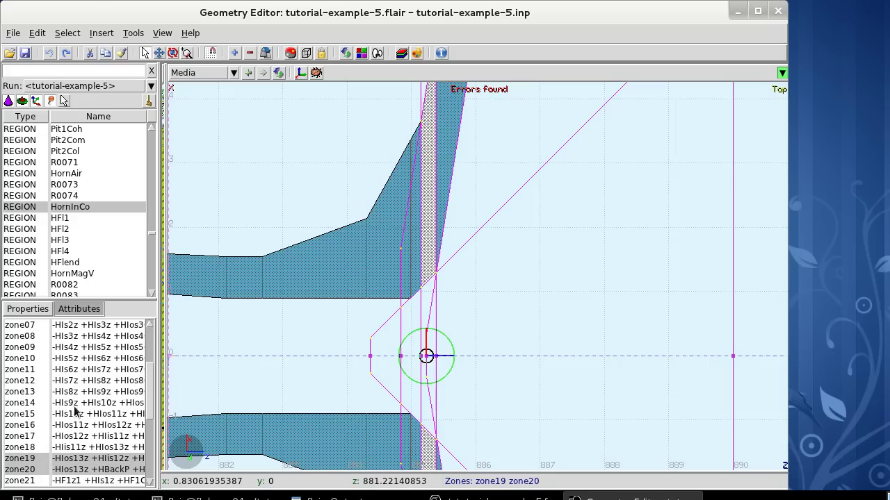
click(33, 461)
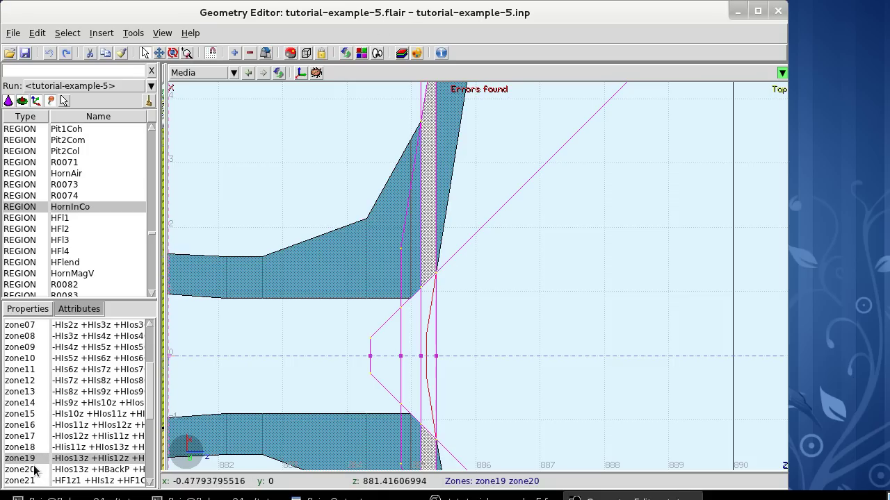
click(33, 469)
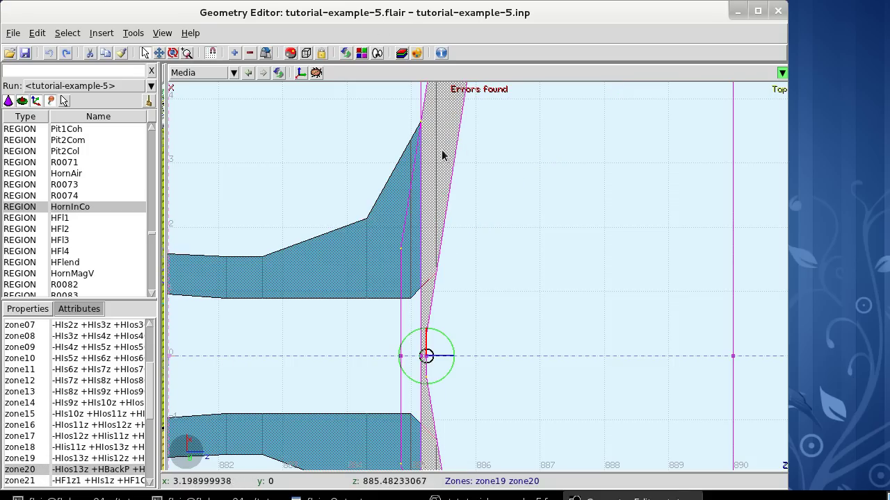
scroll(434, 171, up, 1)
scroll(434, 171, up, 2)
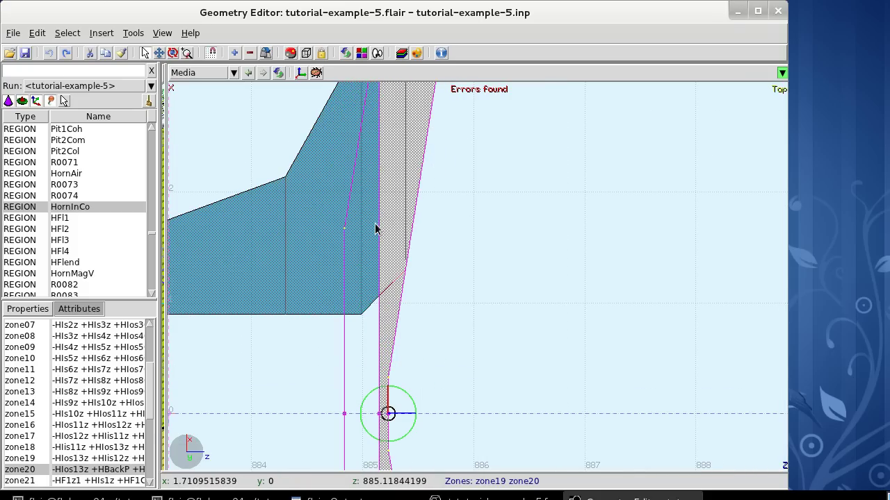
Add the hatched strip beside HIis12z as HornInCo's zone20, then clear properties and deselect bodies
click(407, 162)
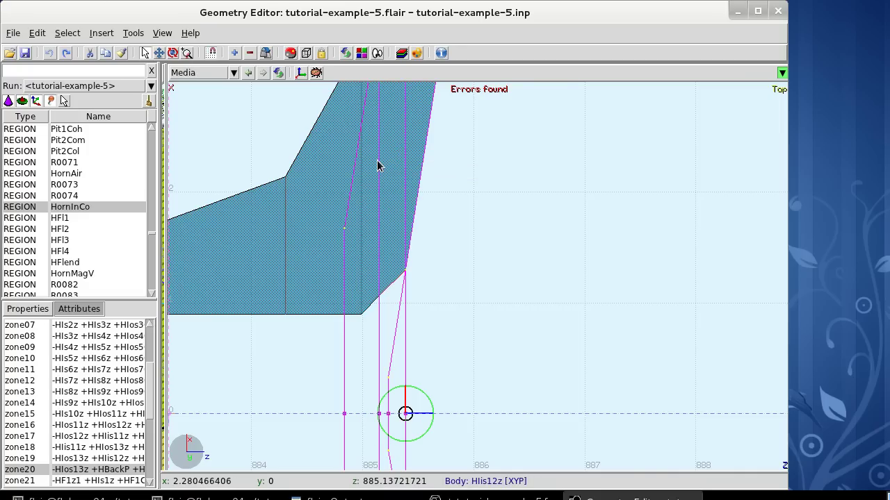
click(379, 164)
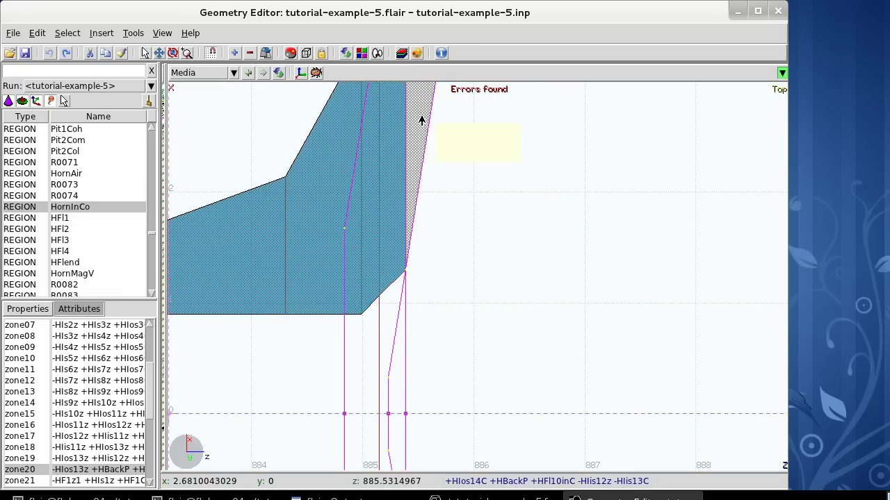
click(421, 121)
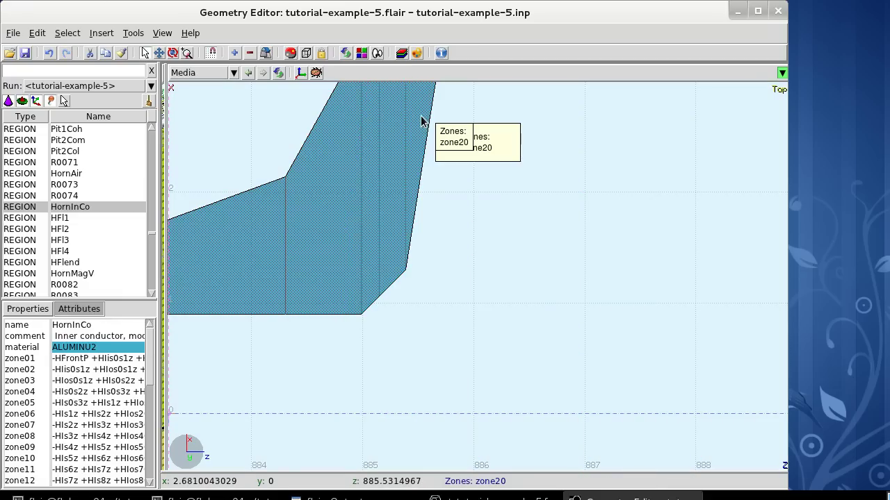
click(422, 116)
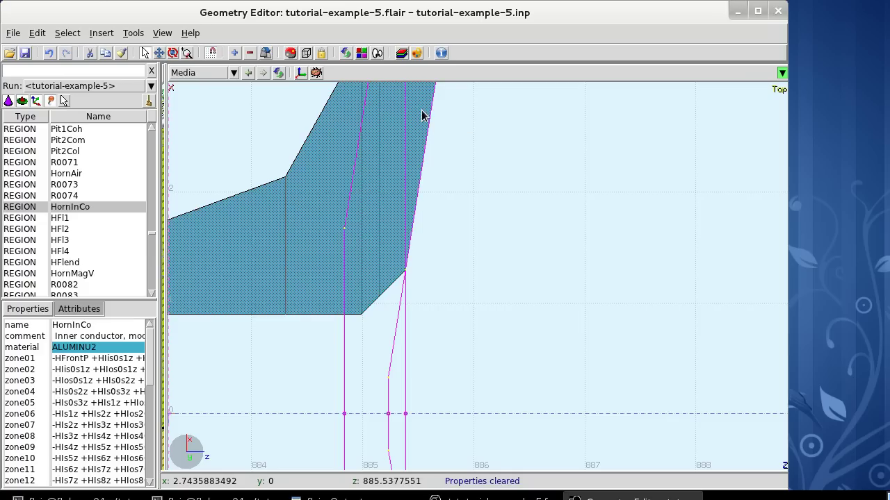
click(426, 200)
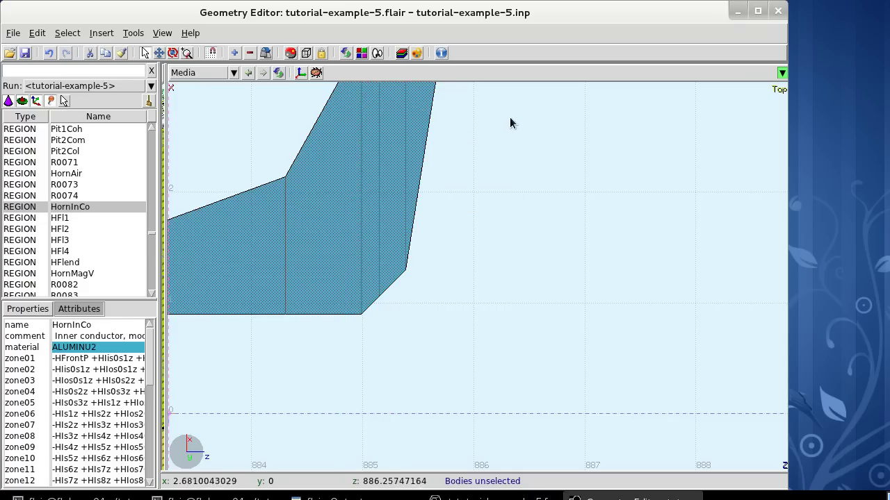
Zoom out to the full horn view, where the Errors found warning still appears
scroll(418, 267, down, 2)
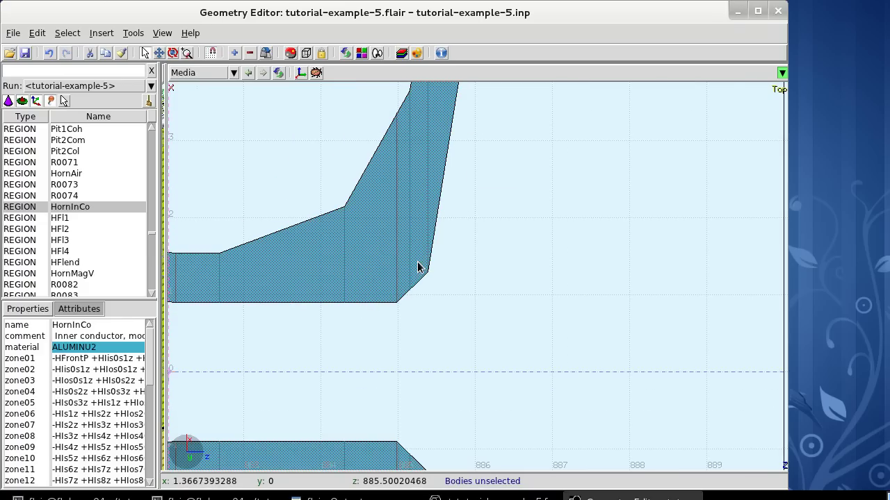
scroll(417, 267, down, 7)
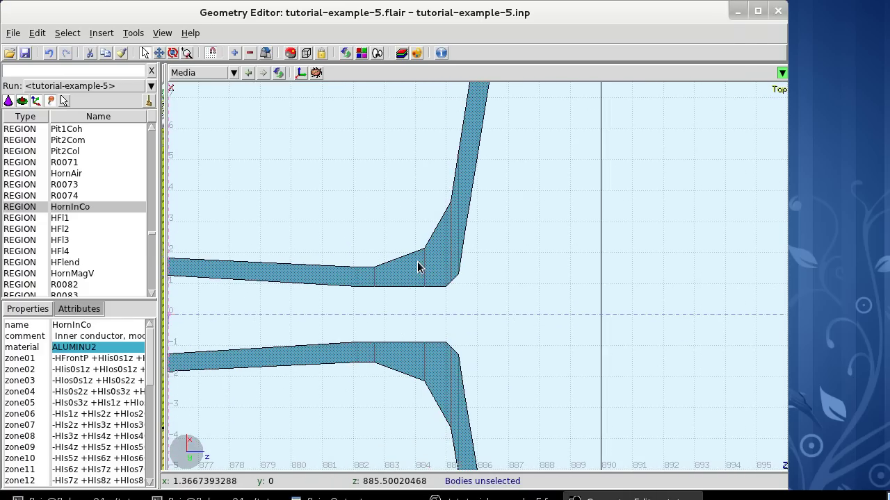
scroll(418, 268, down, 3)
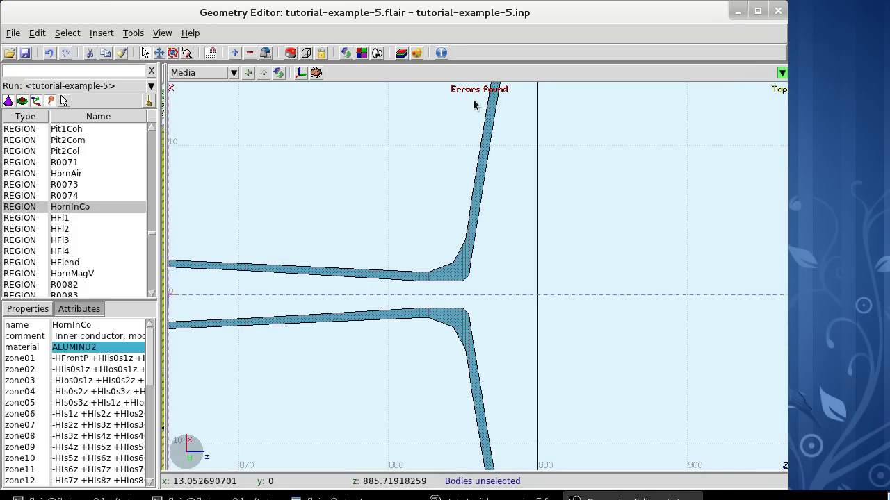
List remaining errors, zoom to error 1, select its HIis13C cone body, and close the list
click(317, 73)
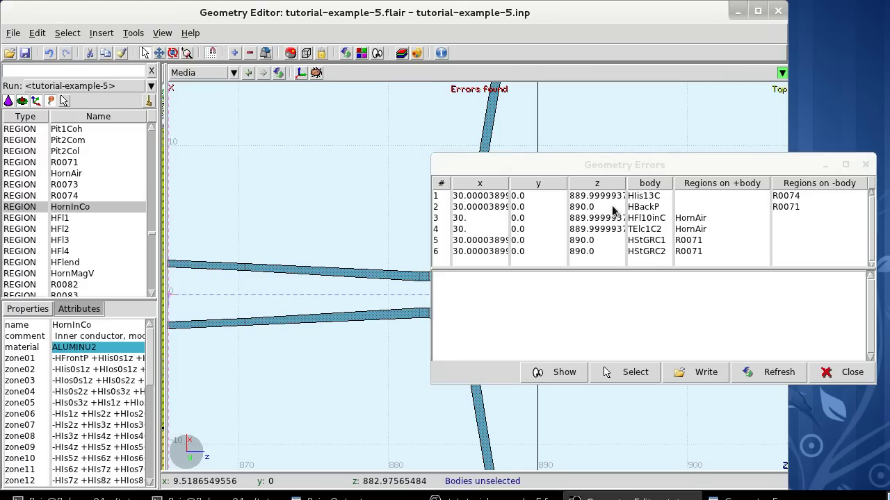
click(439, 201)
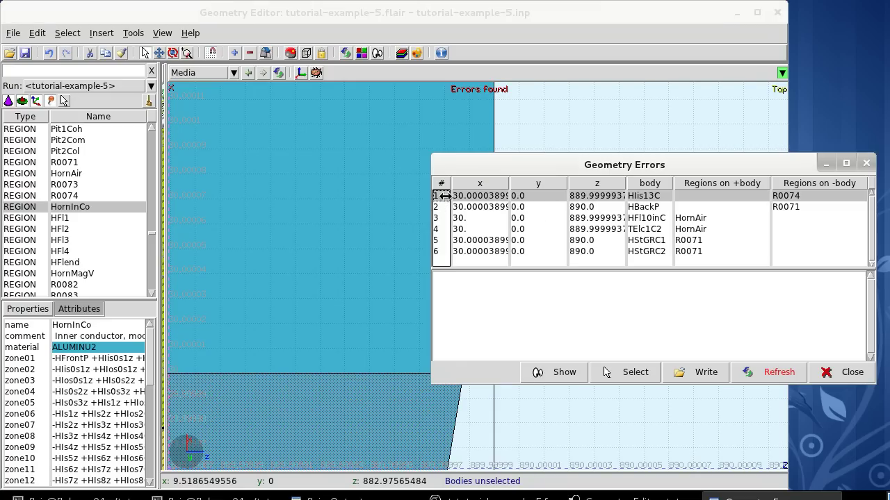
click(444, 198)
drag(638, 165, 131, 40)
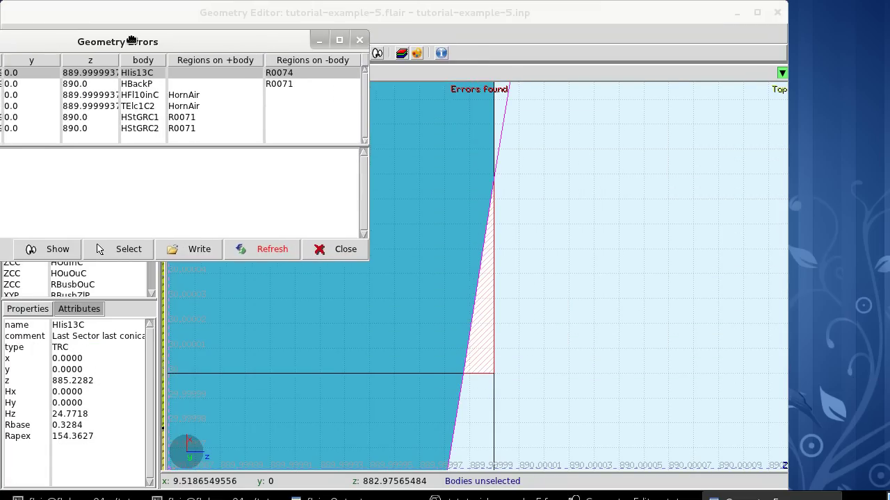
click(350, 249)
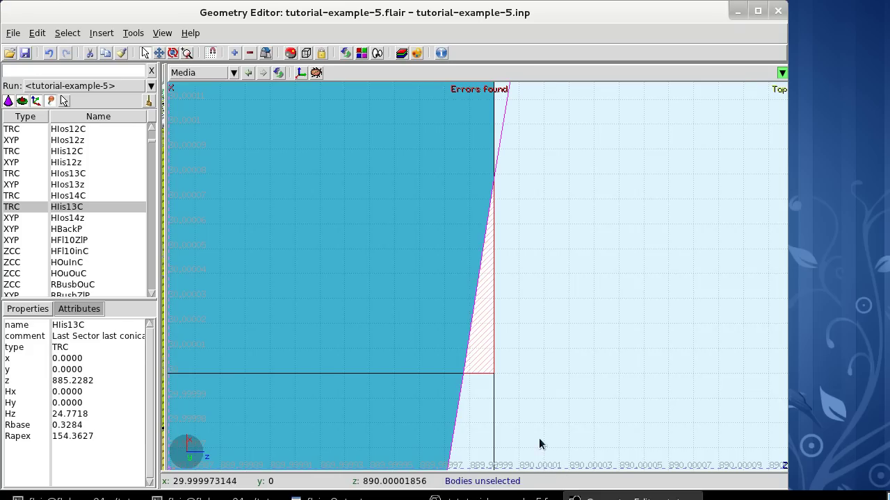
key(minus)
key(minus)
key(minus)
key(minus)
key(minus)
key(minus)
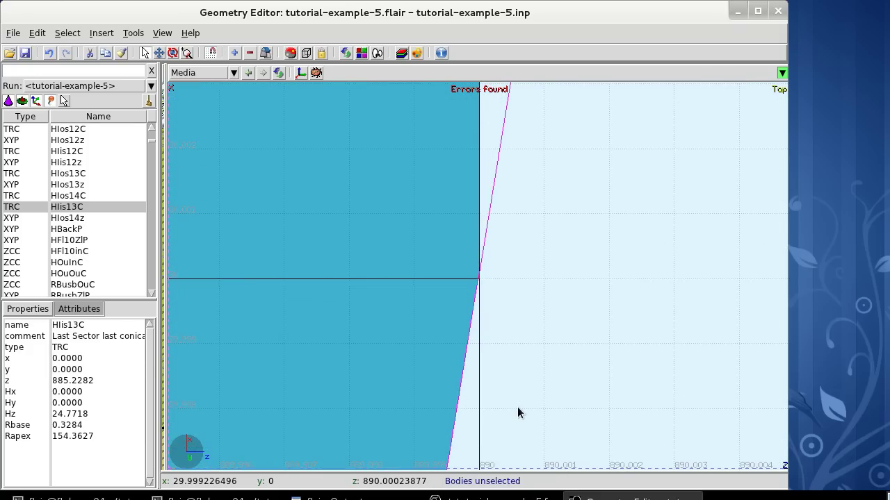
key(minus)
key(minus)
key(minus)
key(minus)
key(minus)
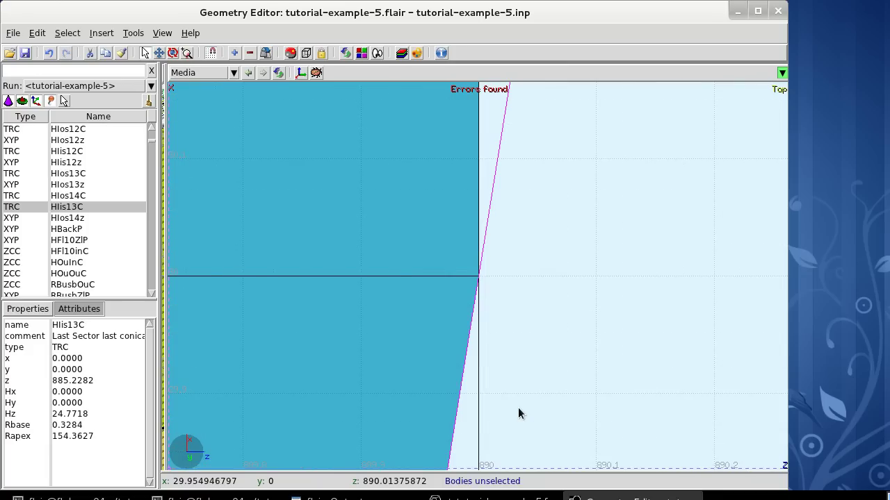
key(minus)
key(minus)
key(minus)
key(minus)
key(minus)
key(minus)
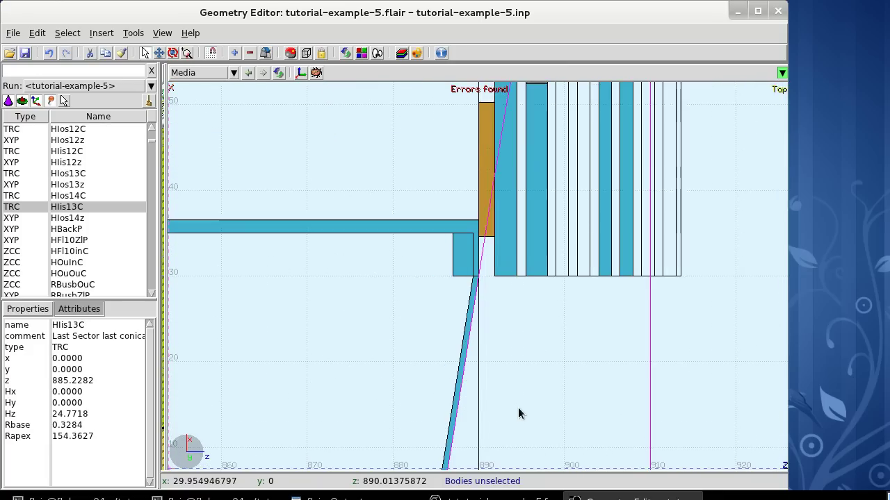
key(minus)
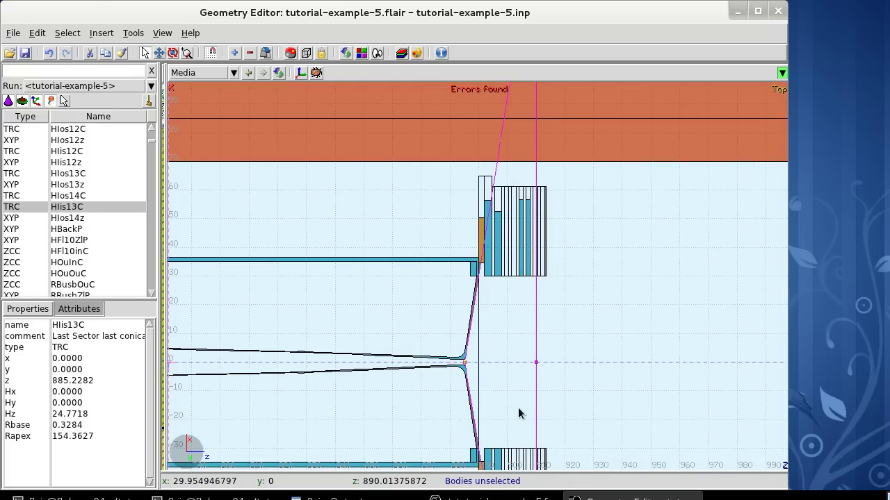
key(plus)
key(plus)
key(plus)
key(plus)
key(plus)
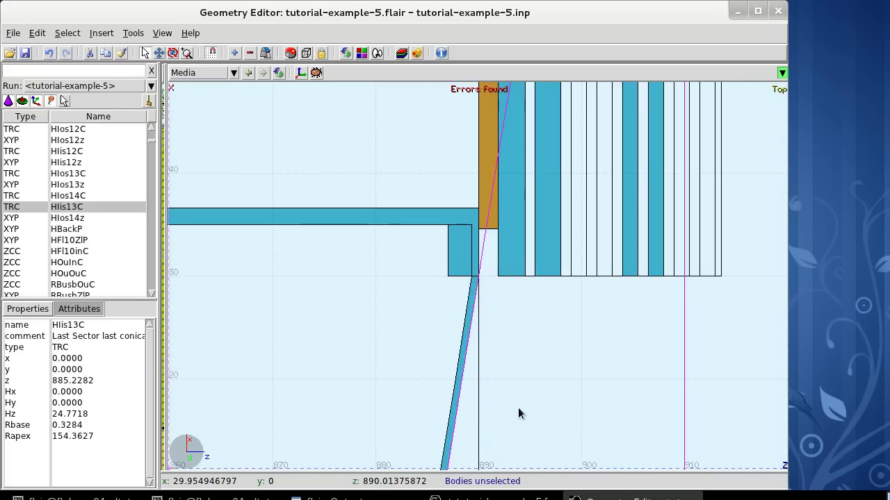
key(plus)
key(plus)
key(plus)
key(plus)
key(plus)
key(plus)
key(plus)
key(plus)
key(plus)
key(plus)
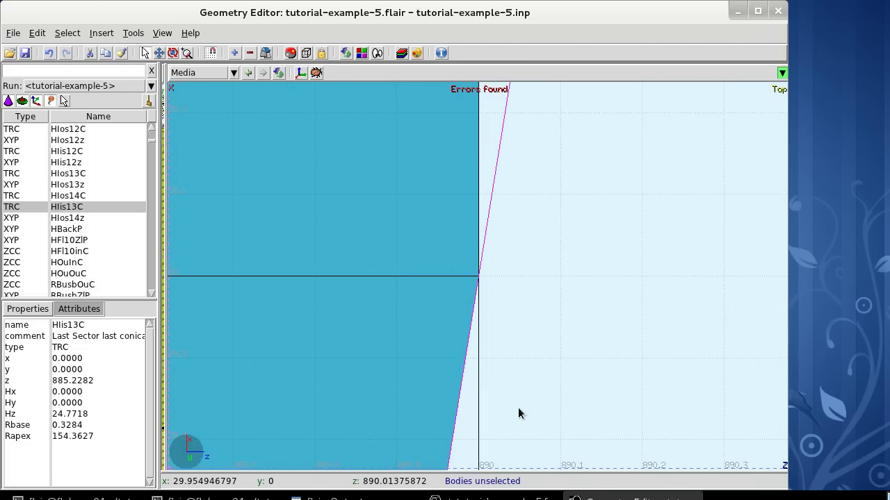
key(plus)
key(plus)
key(plus)
key(plus)
key(plus)
key(plus)
key(plus)
key(plus)
key(plus)
key(plus)
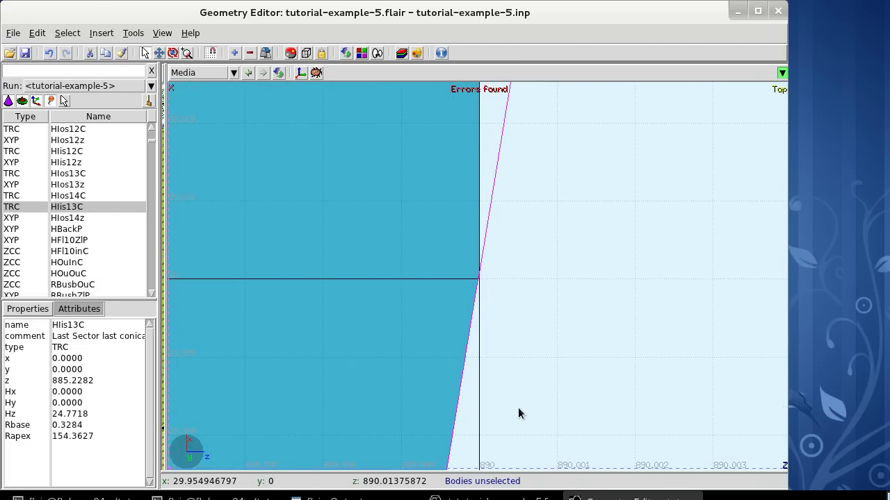
key(plus)
key(plus)
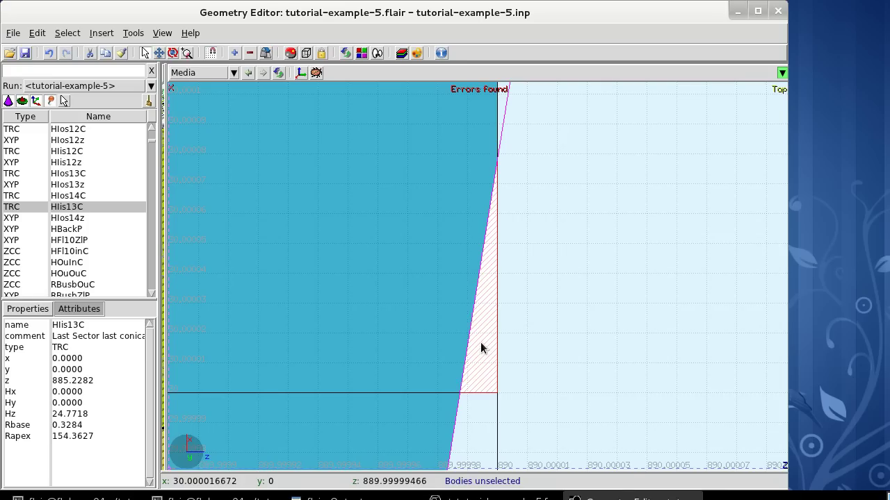
Inspect the neighbouring regions R0074, R0071 and HornAir in the Attributes panel
click(447, 324)
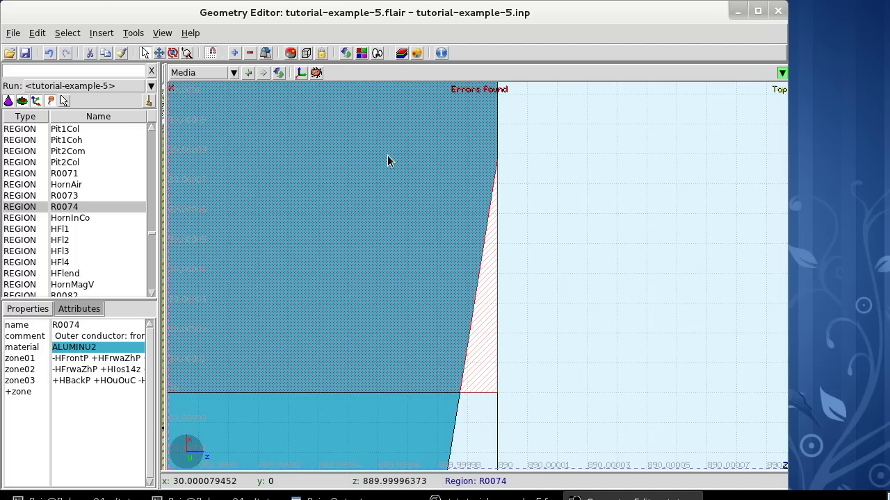
click(584, 269)
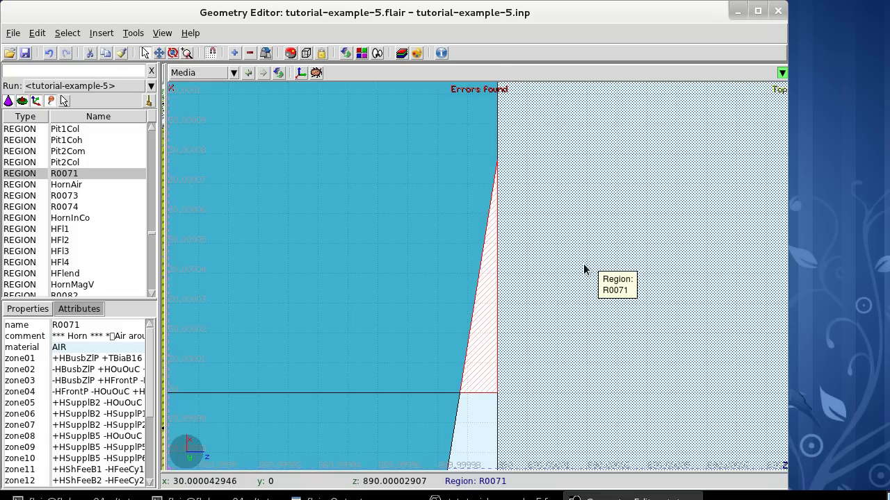
click(476, 416)
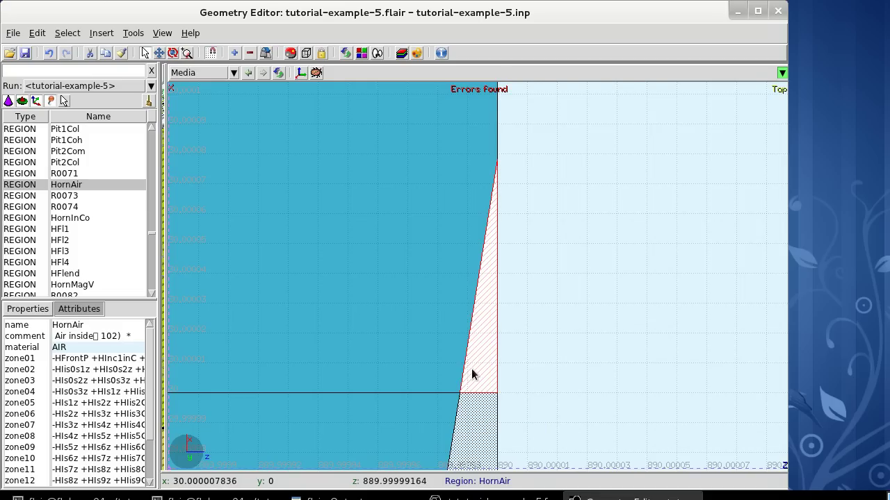
scroll(472, 376, down, 2)
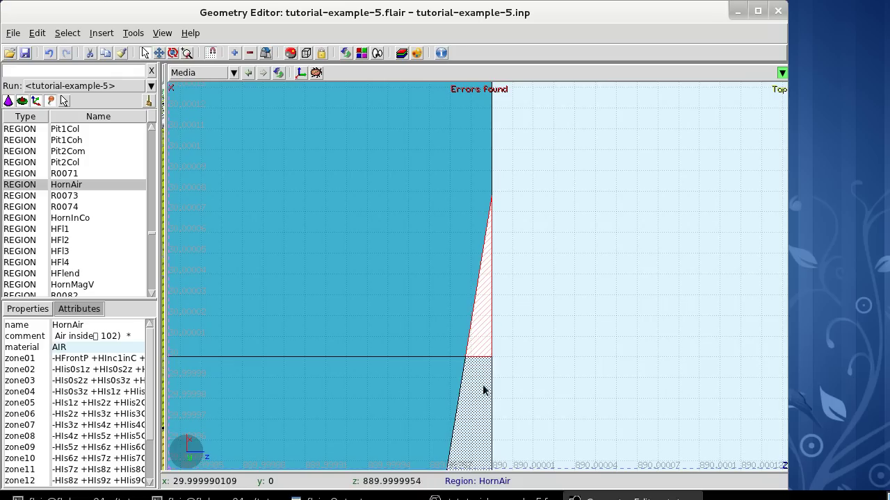
Select HornAir's zone16 and pick the gap triangle +HIis13C +HBackP -HIis12z
click(483, 399)
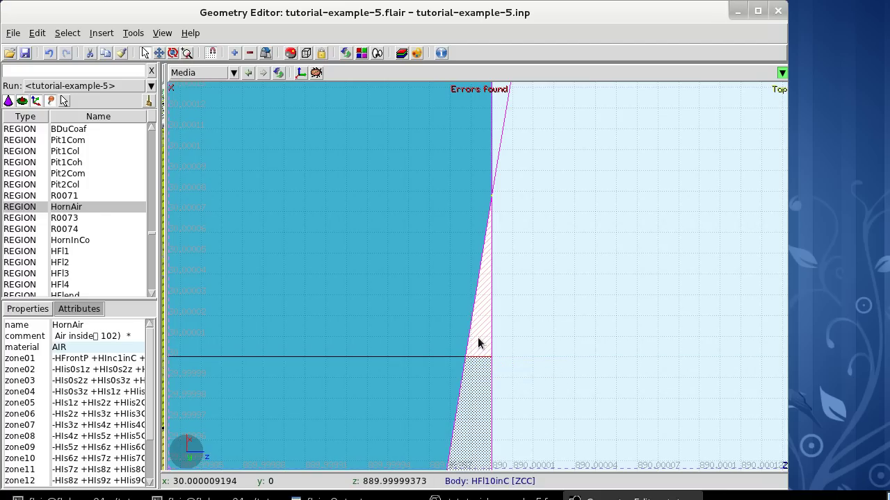
click(481, 376)
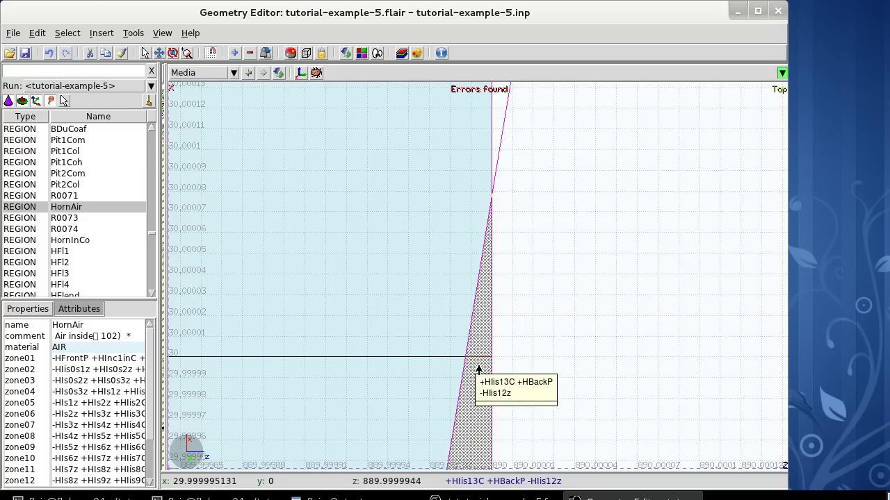
Apply the gap triangle to HornAir's zone16, deselect the bodies, and zoom out
click(478, 369)
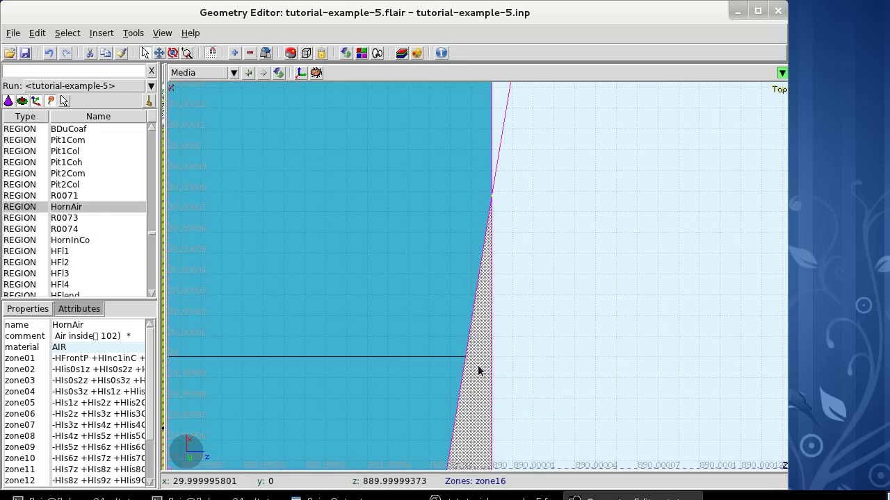
click(477, 365)
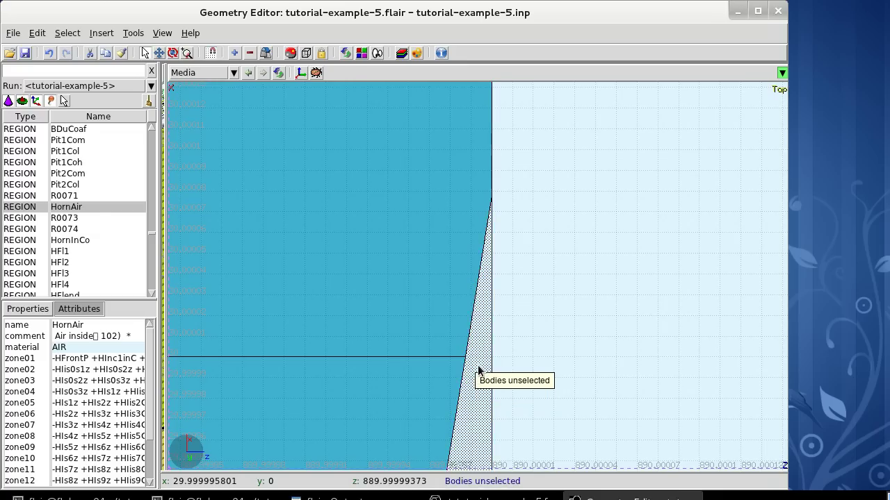
scroll(478, 369, down, 5)
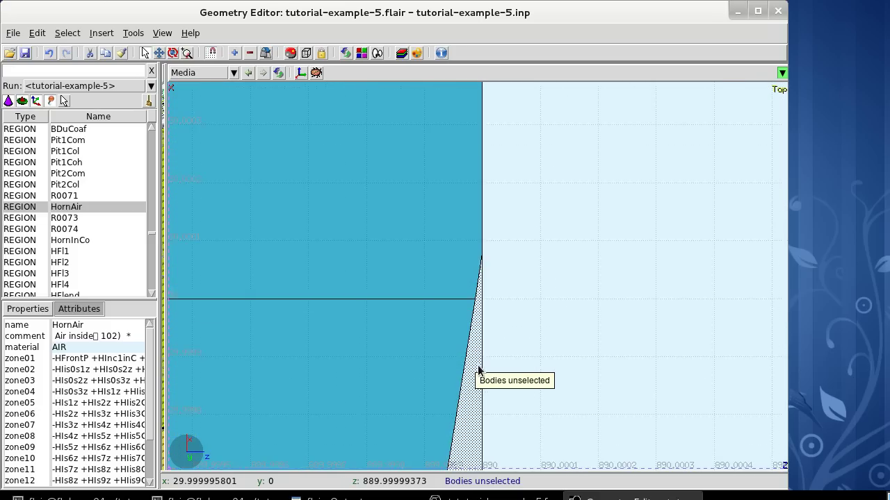